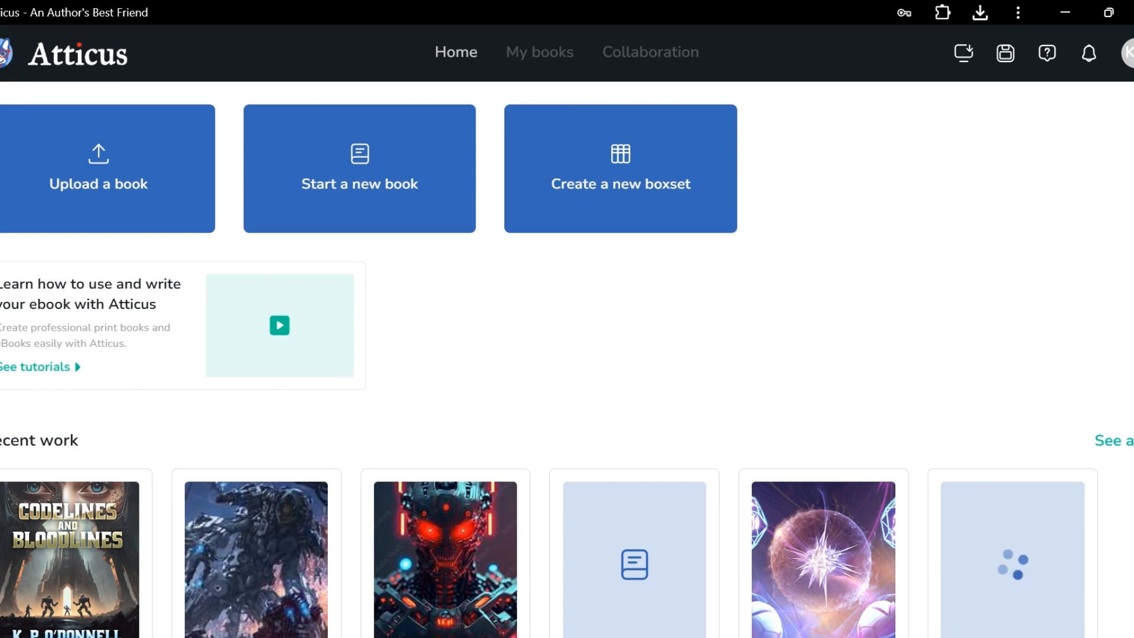
Open the book Codelines and Bloodlines and look through its full chapter list.
click(93, 513)
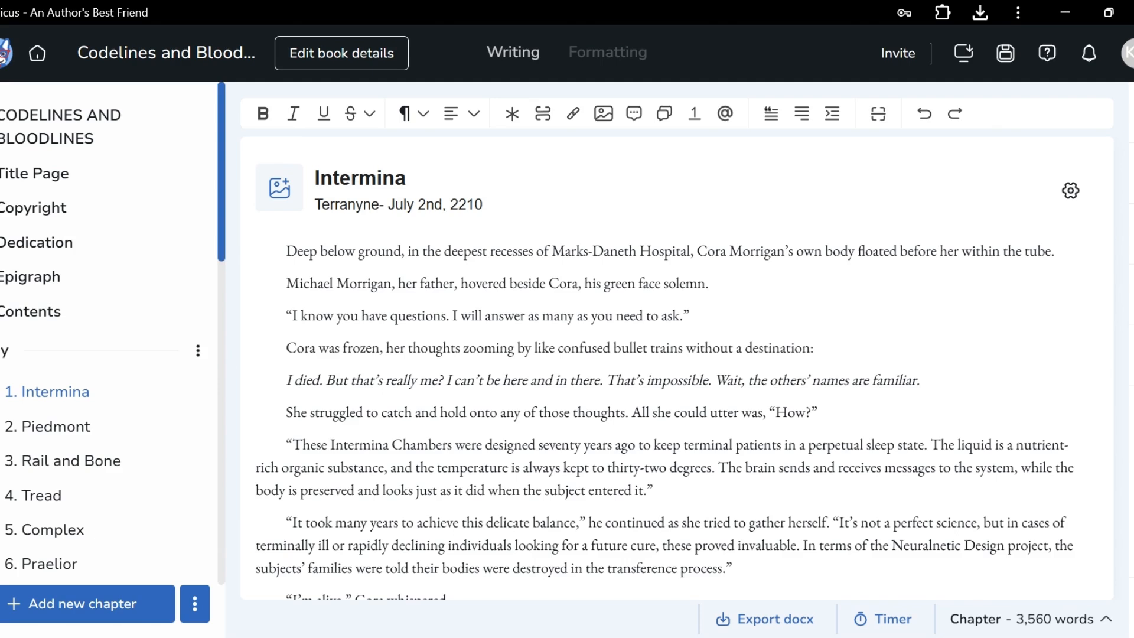
drag(222, 249, 234, 543)
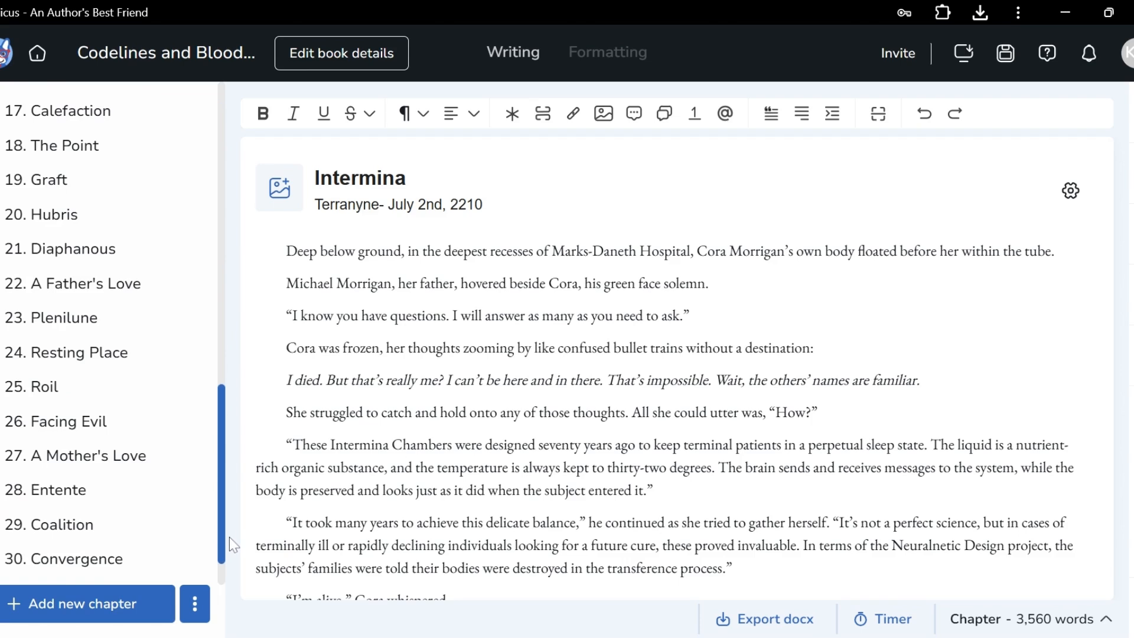
drag(229, 536, 227, 227)
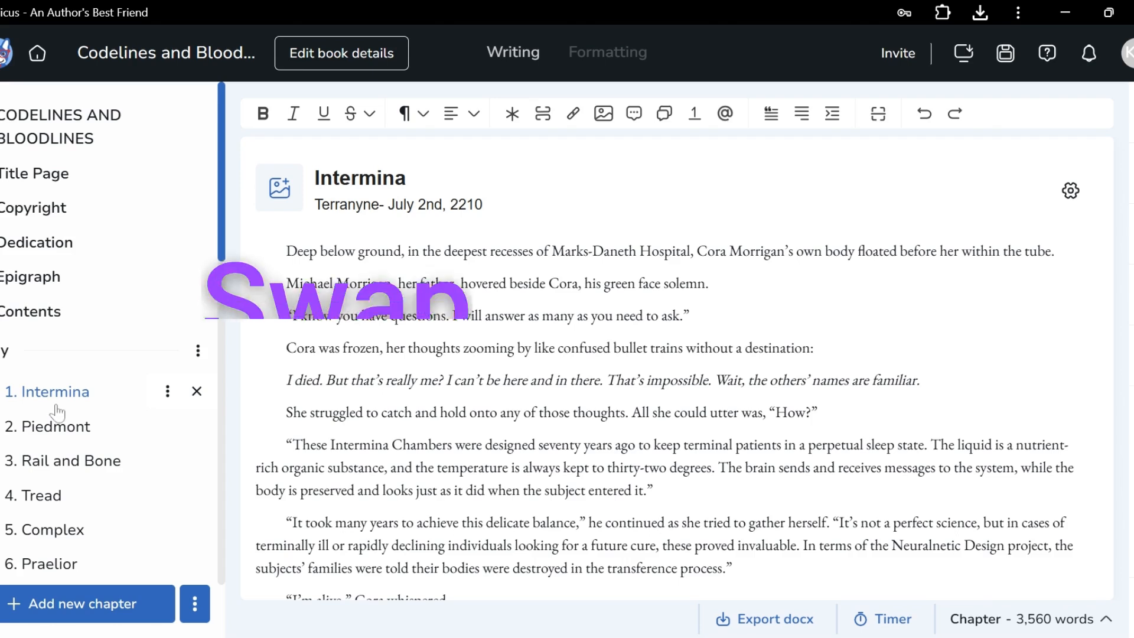
Try moving the Intermina chapter below Complex in the chapter order, and return it to first place.
drag(55, 408, 39, 467)
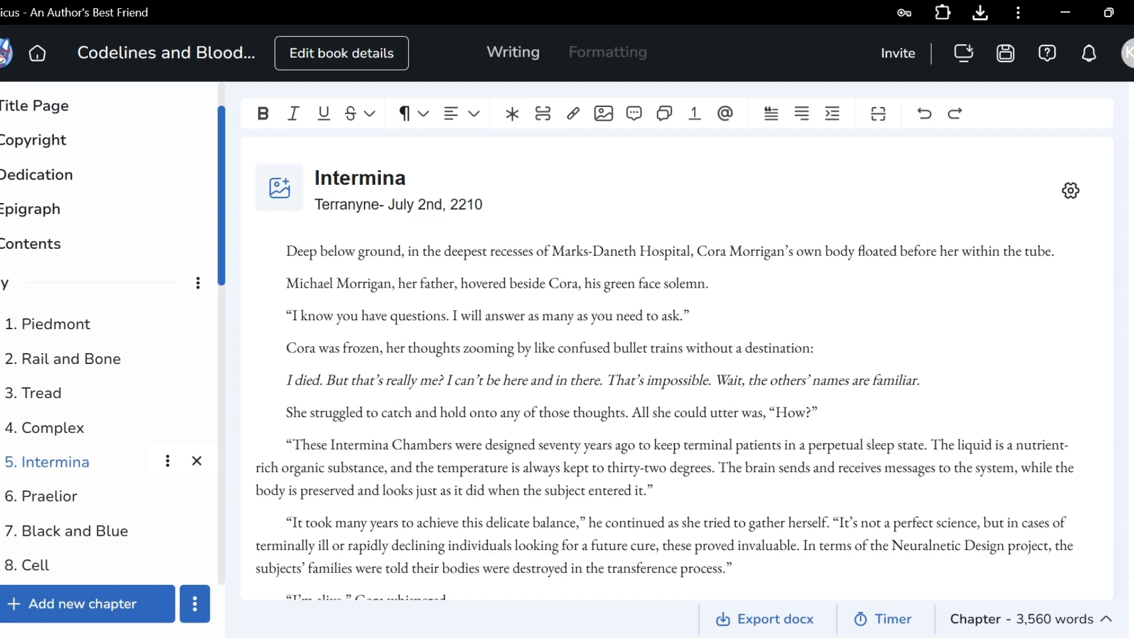
drag(47, 462, 40, 316)
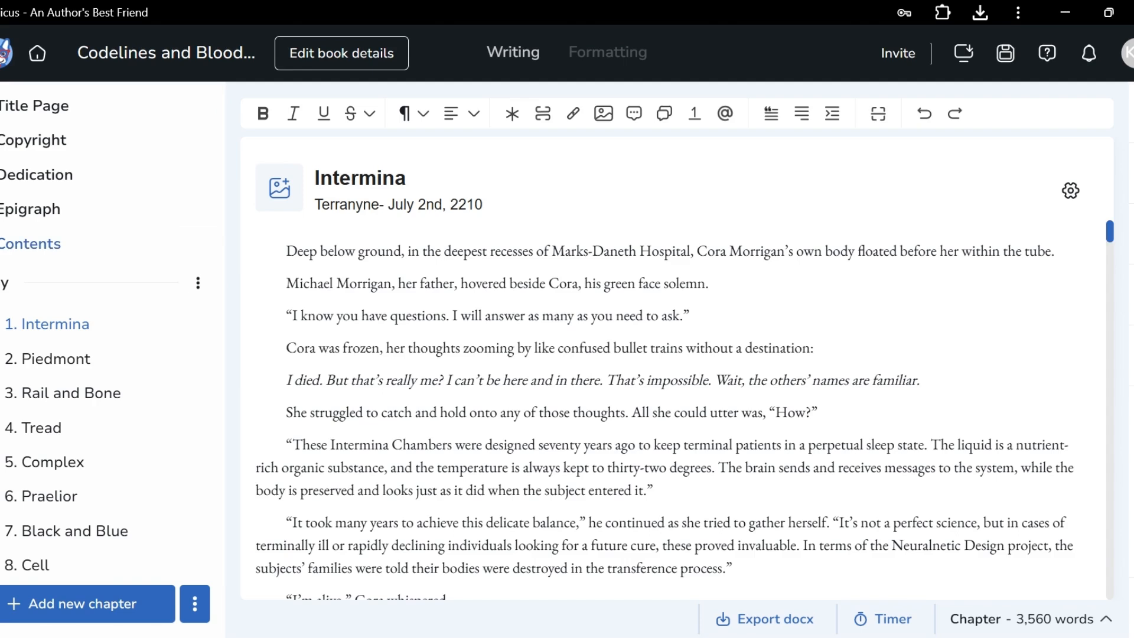
View the book's table of contents and the kinds of pages that can be added, including master pages.
click(31, 244)
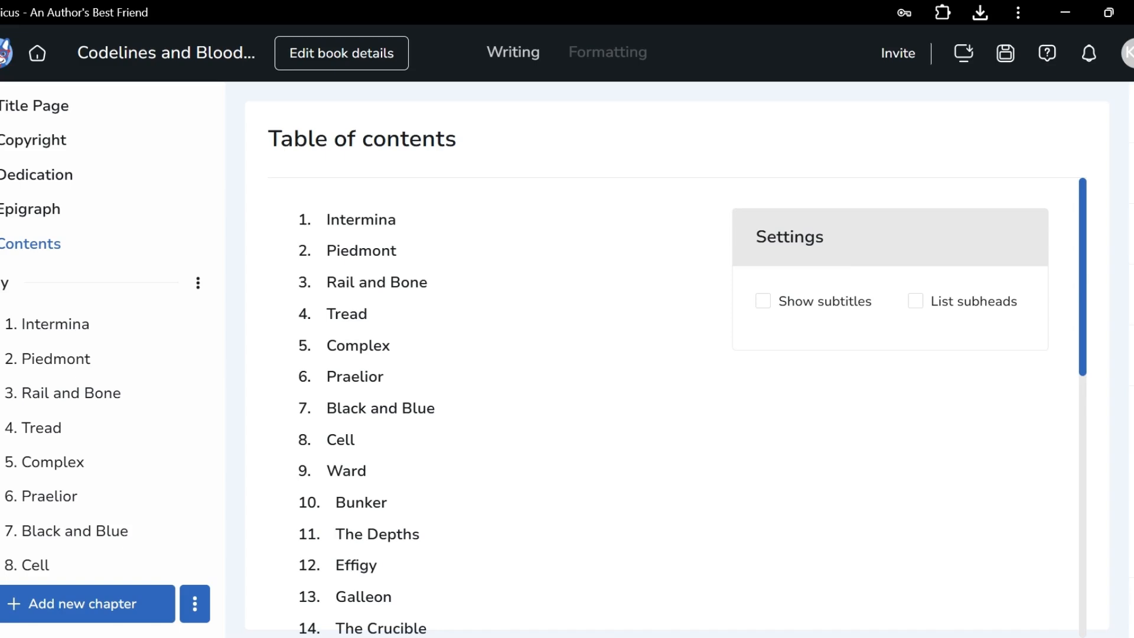
drag(1083, 313, 694, 300)
click(196, 604)
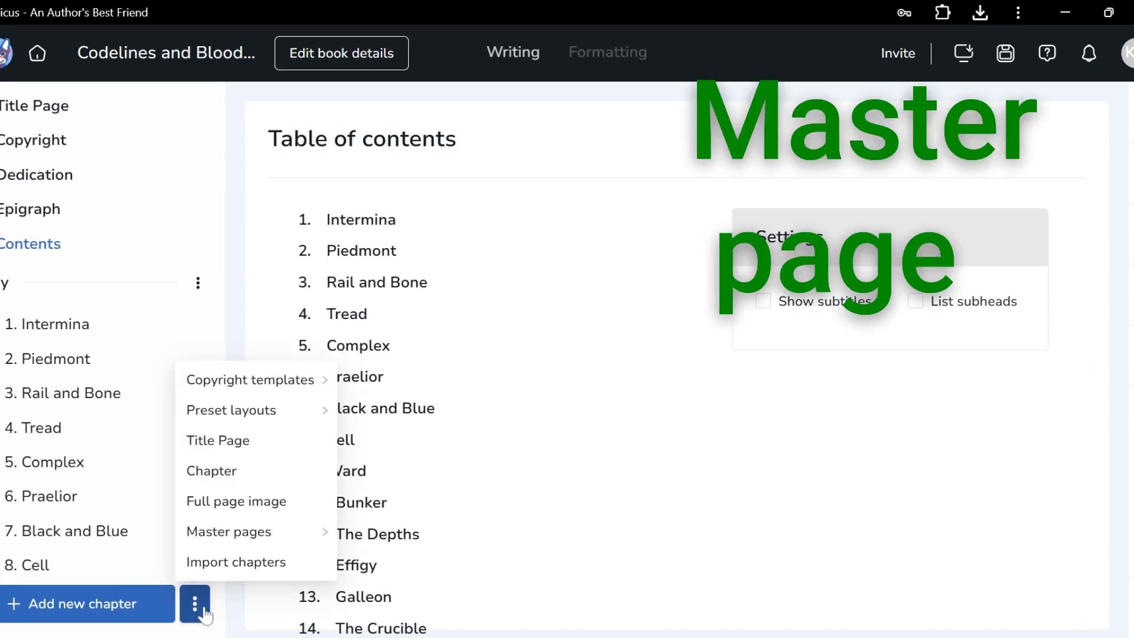
mouse_move(222, 534)
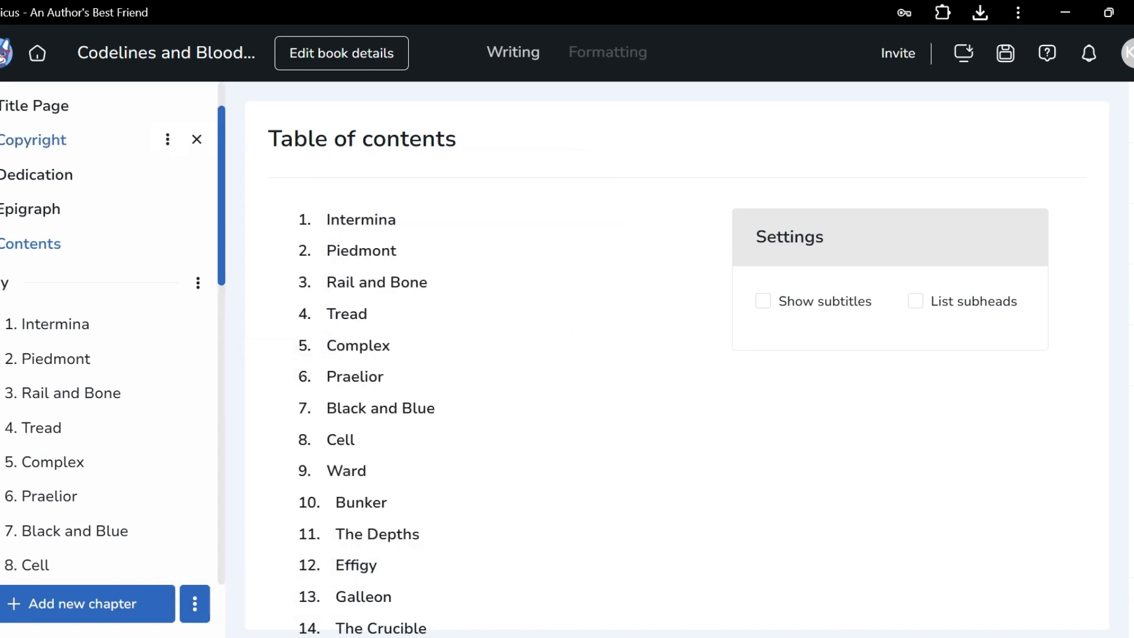
Read through the Copyright page and check the front matter page options for saving a page as a master page.
click(35, 140)
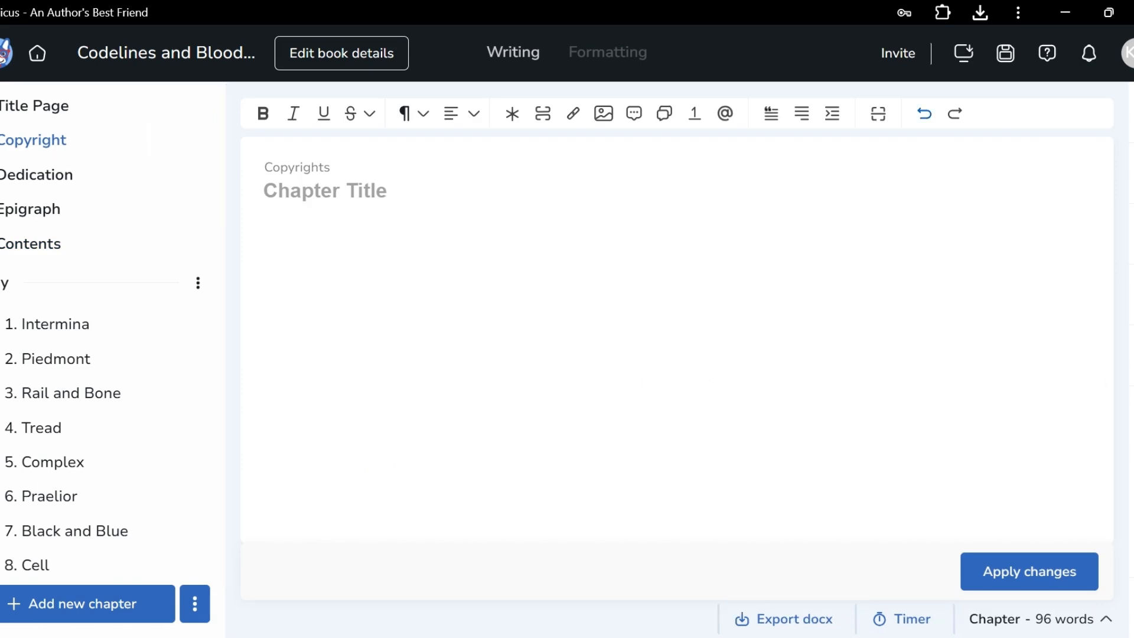
scroll(679, 378, down, 3)
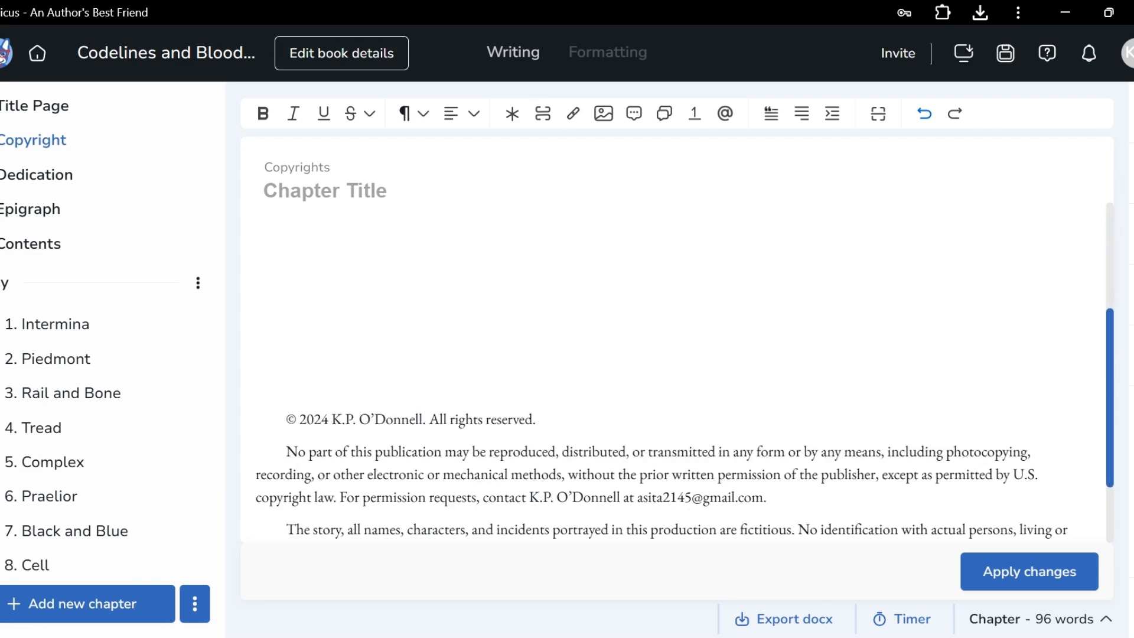
scroll(674, 354, down, 2)
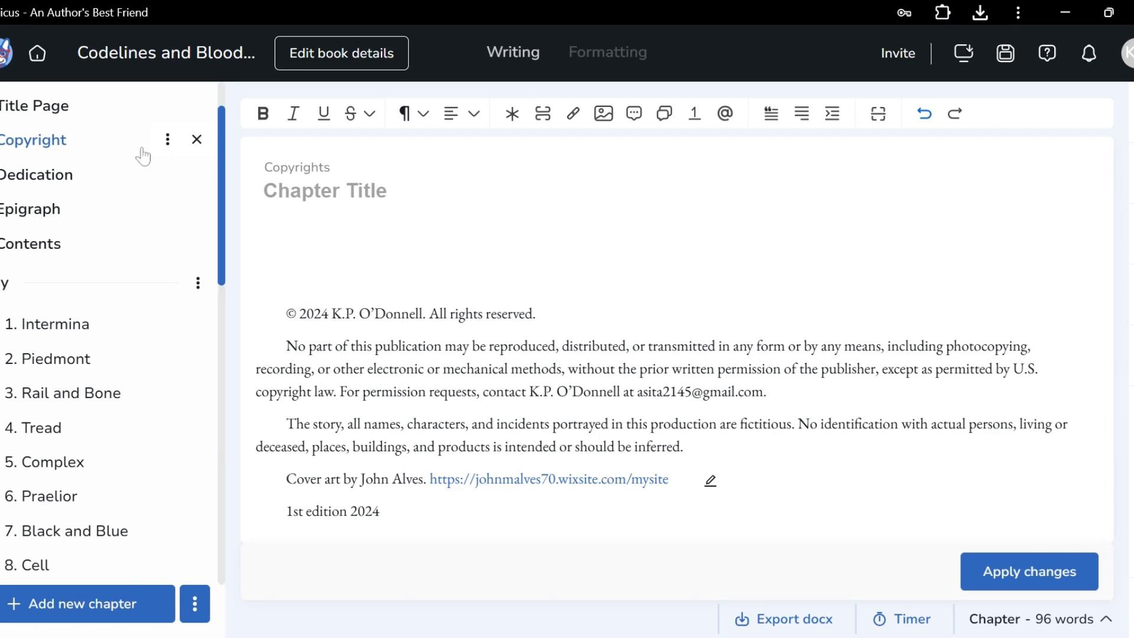
click(166, 144)
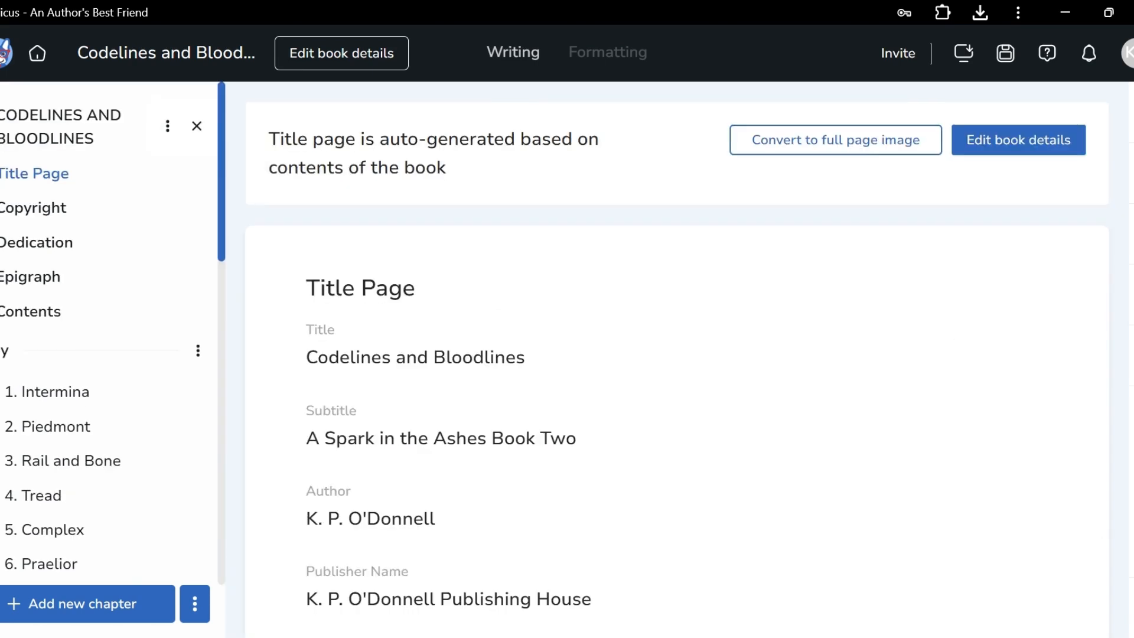
click(167, 126)
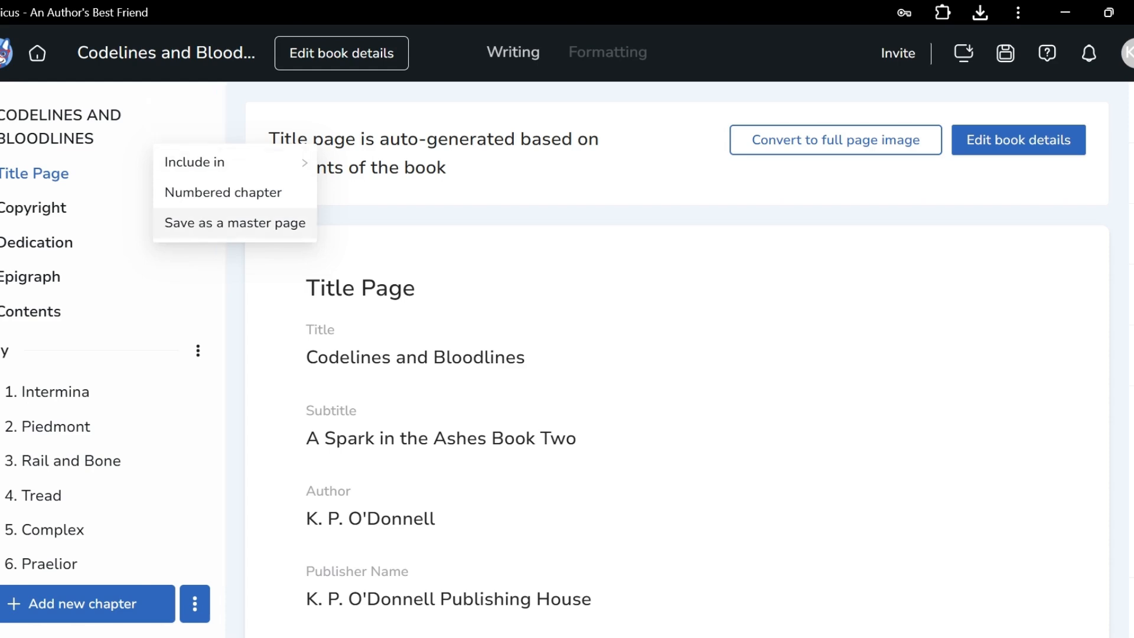
Open the CODELINES AND BLOODLINES page and view the list of saved master pages without inserting one.
click(58, 127)
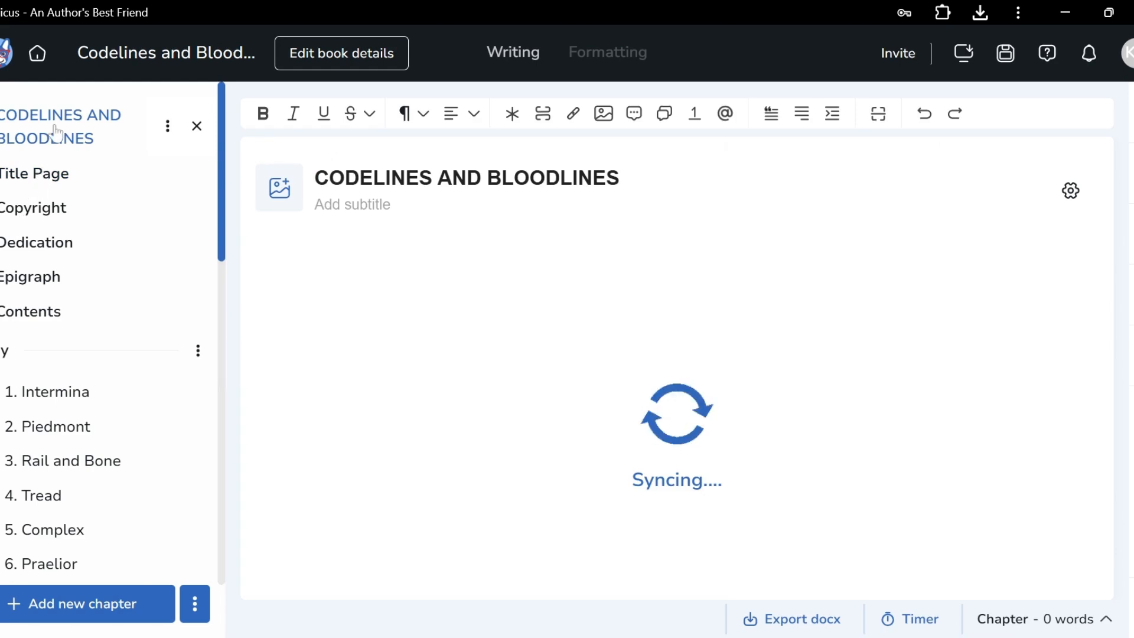
click(198, 606)
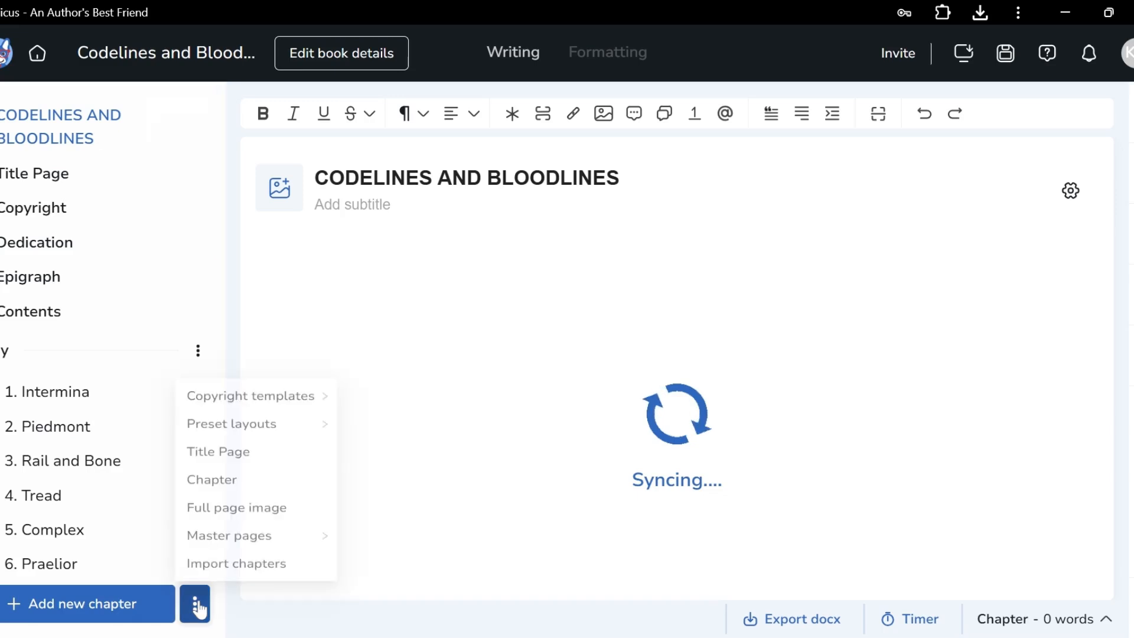
click(244, 533)
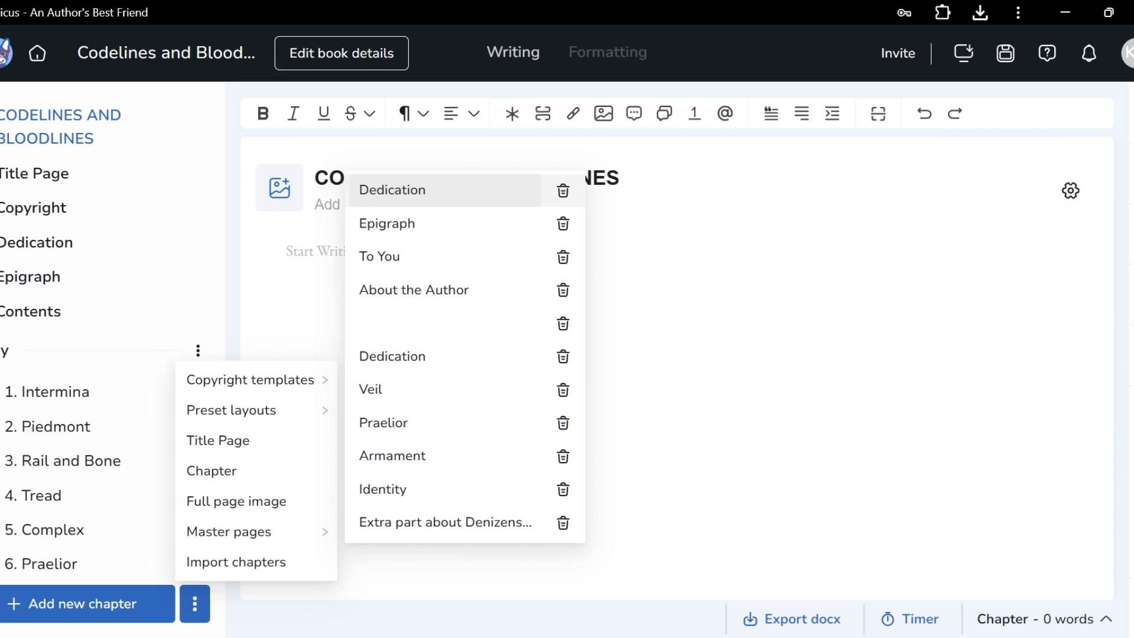
click(600, 330)
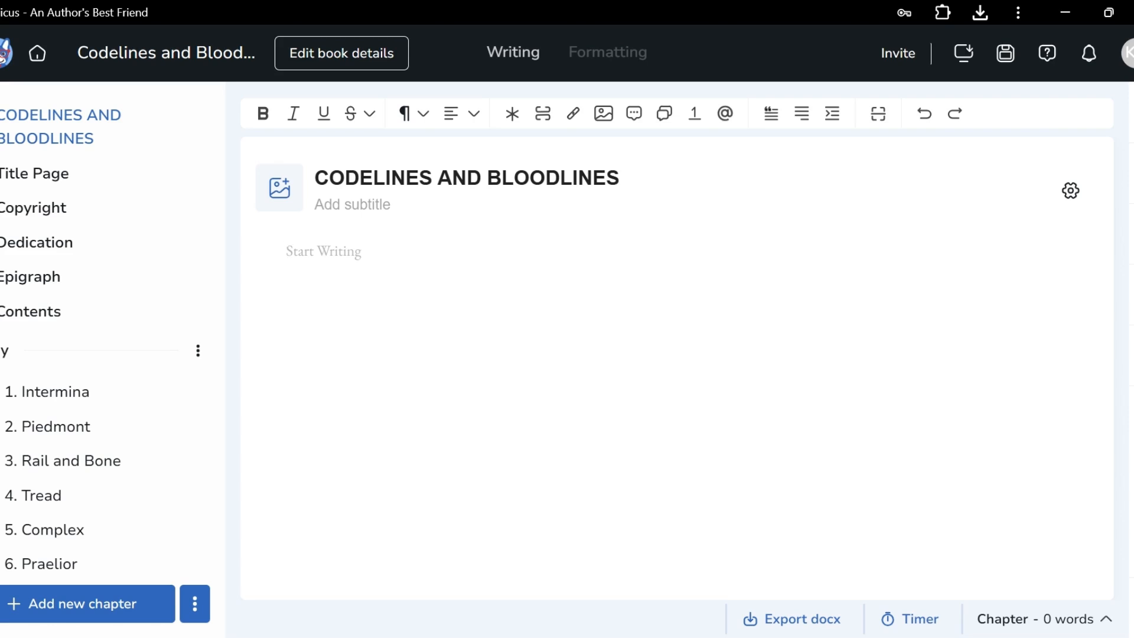
Browse the gallery of formatting themes, from A Spark in the Ashes through Hughes.
click(645, 50)
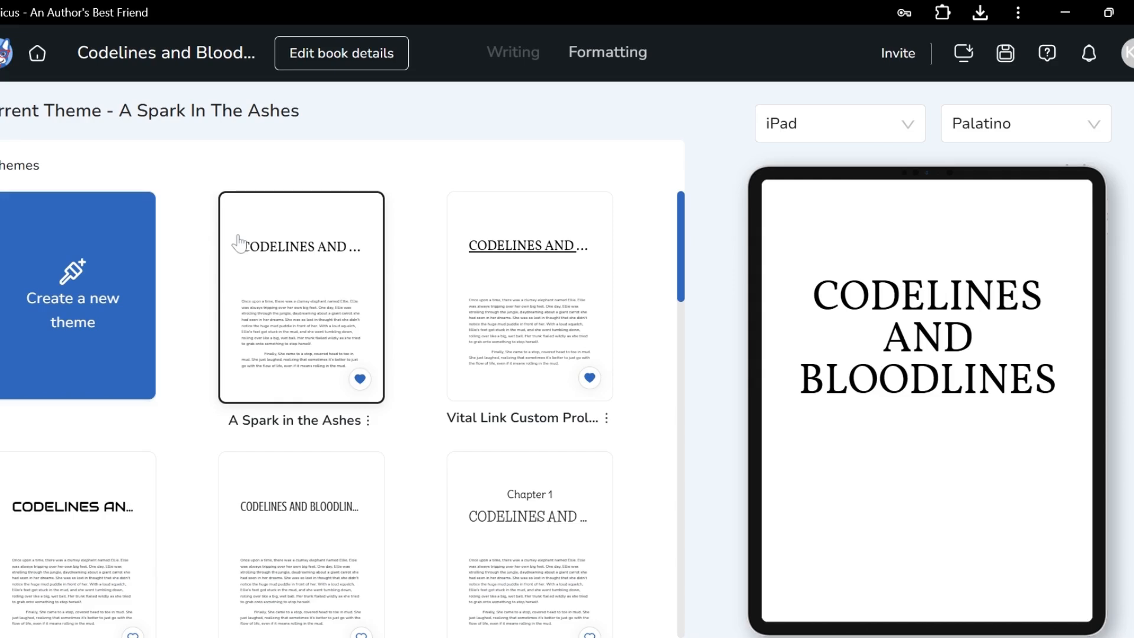
scroll(686, 268, down, 3)
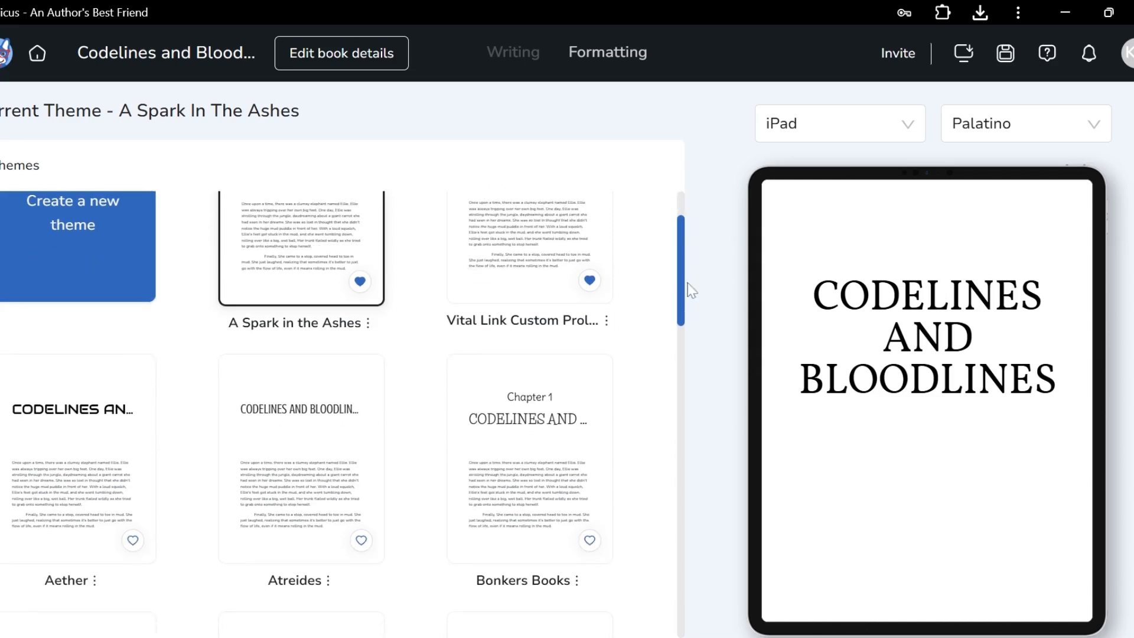
scroll(697, 312, down, 2)
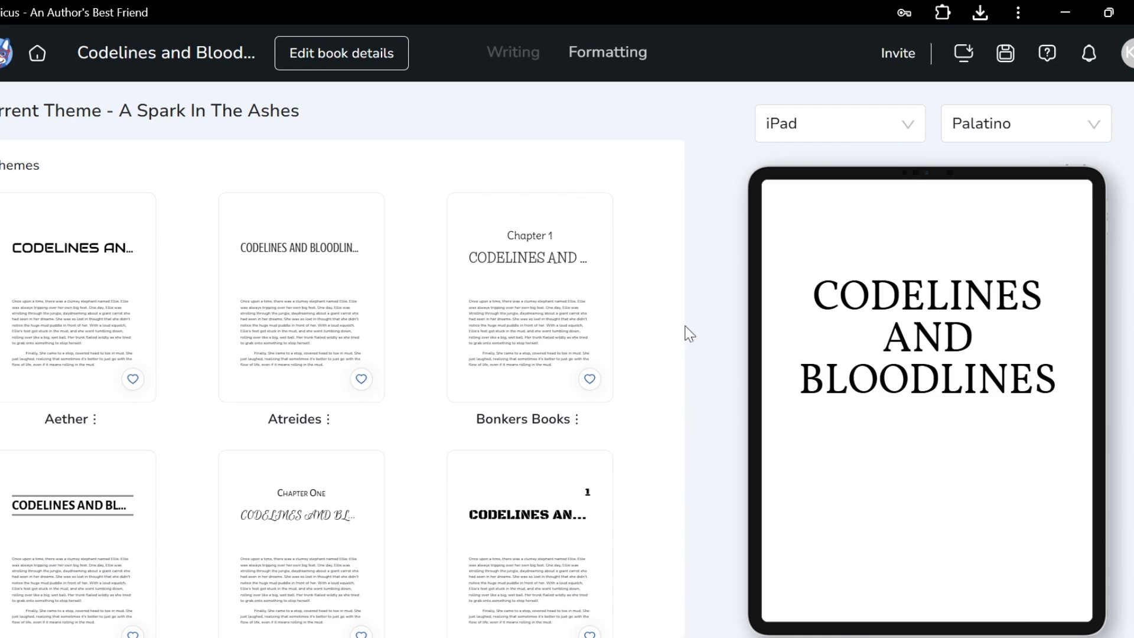
scroll(685, 333, down, 4)
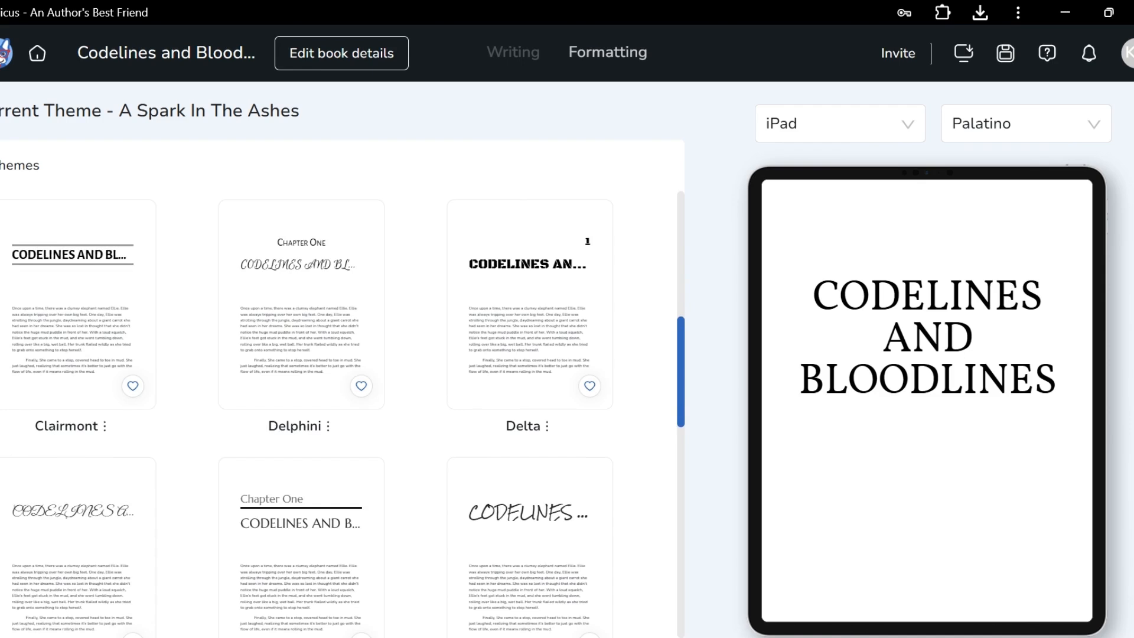
scroll(684, 396, down, 2)
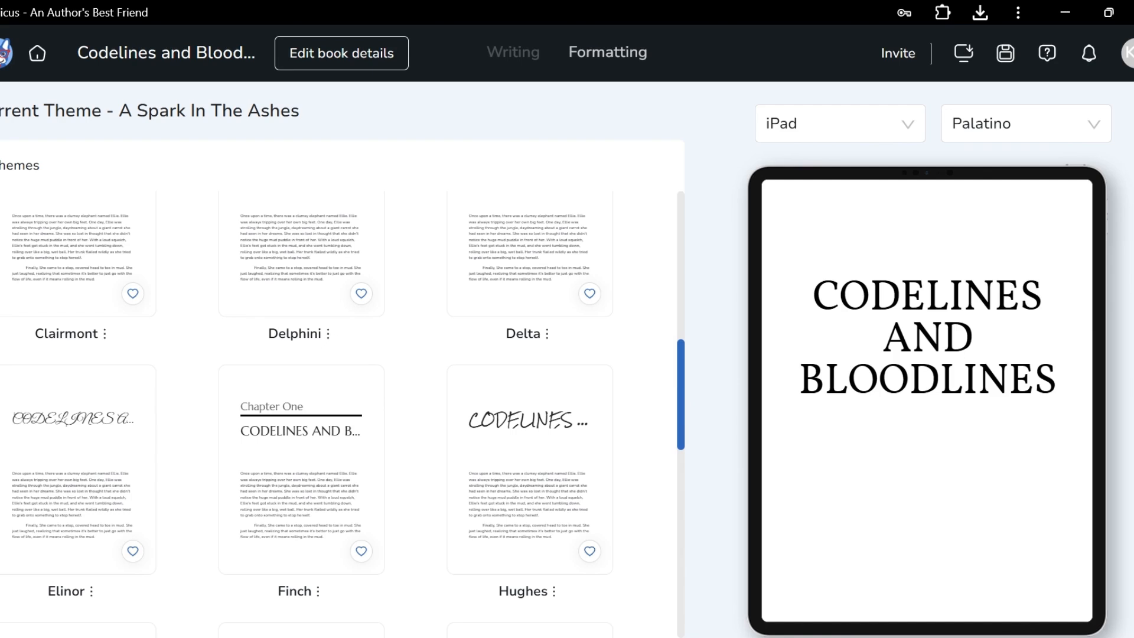
drag(681, 402, 562, 48)
Select the Intermina chapter for the preview and open the A Spark in the Ashes theme for editing.
click(512, 52)
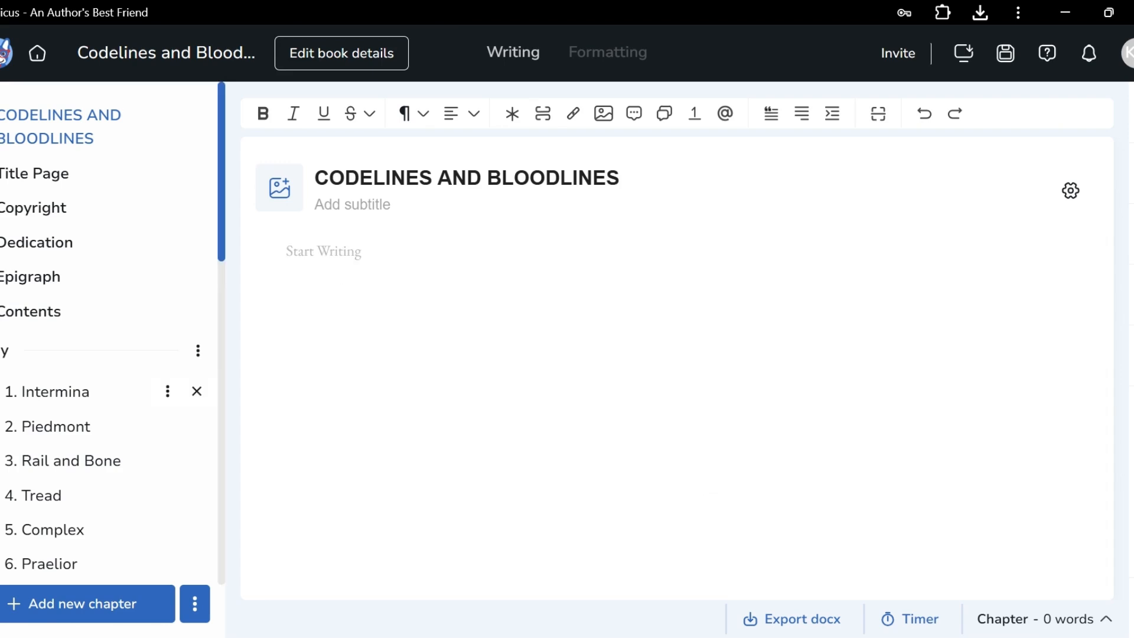
click(48, 397)
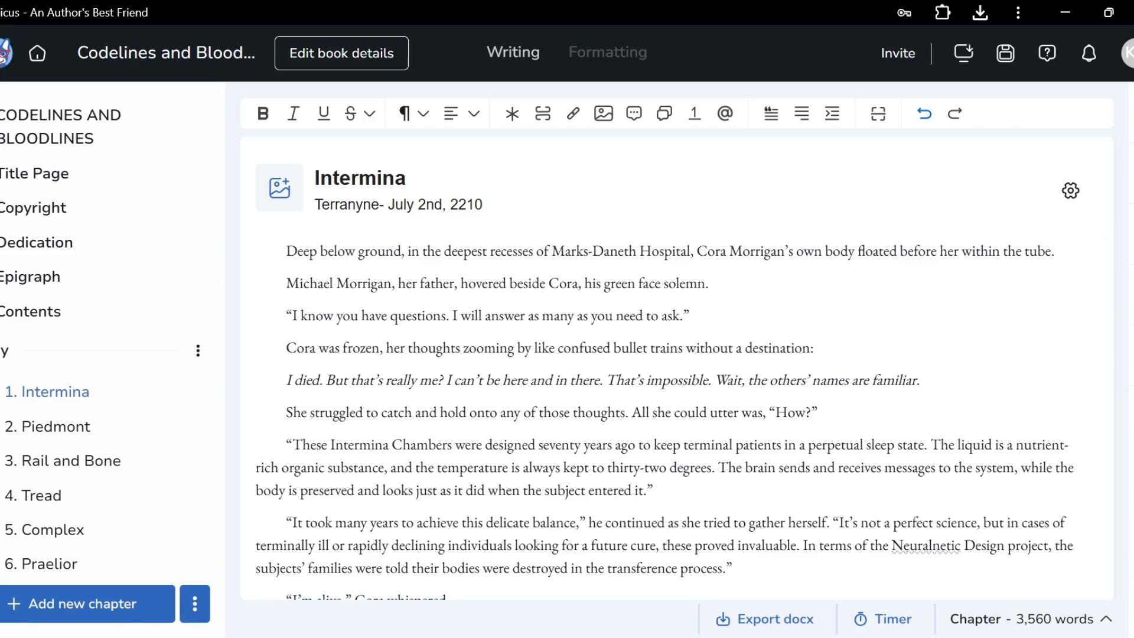
click(636, 56)
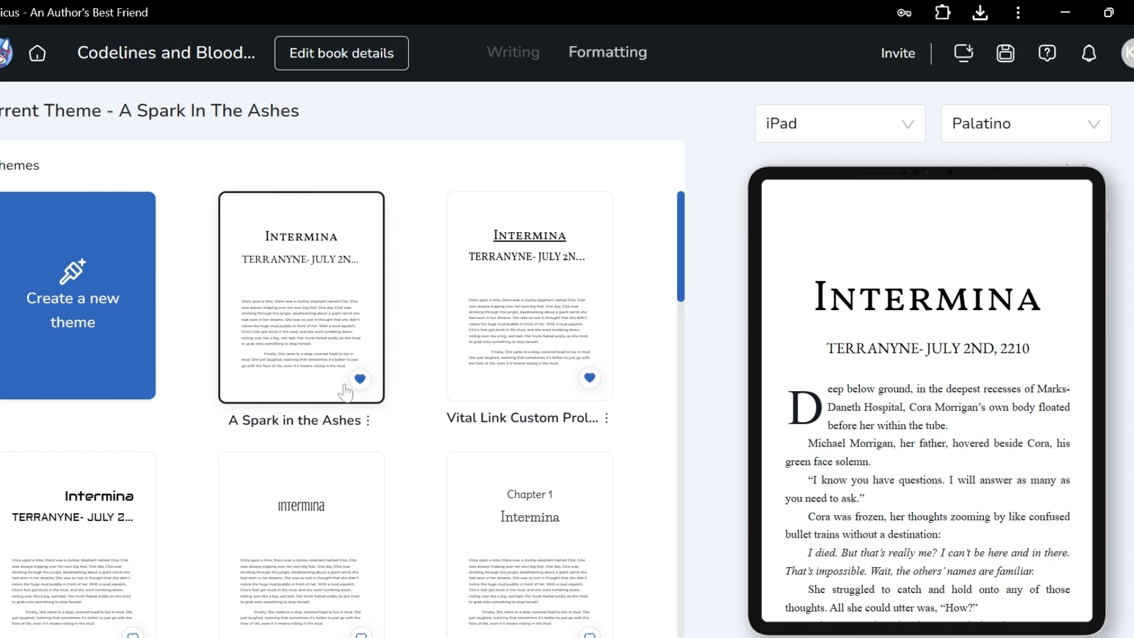
click(368, 419)
click(351, 299)
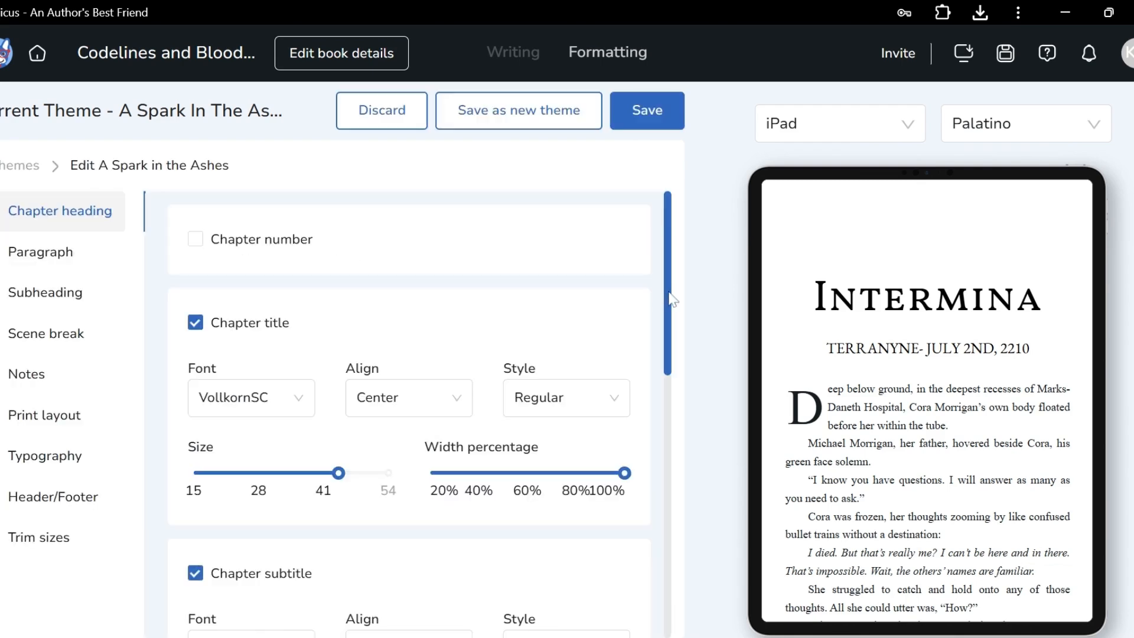
Examine the theme's chapter heading settings, including title style options, subtitle formatting and chapter image placement.
scroll(503, 329, down, 2)
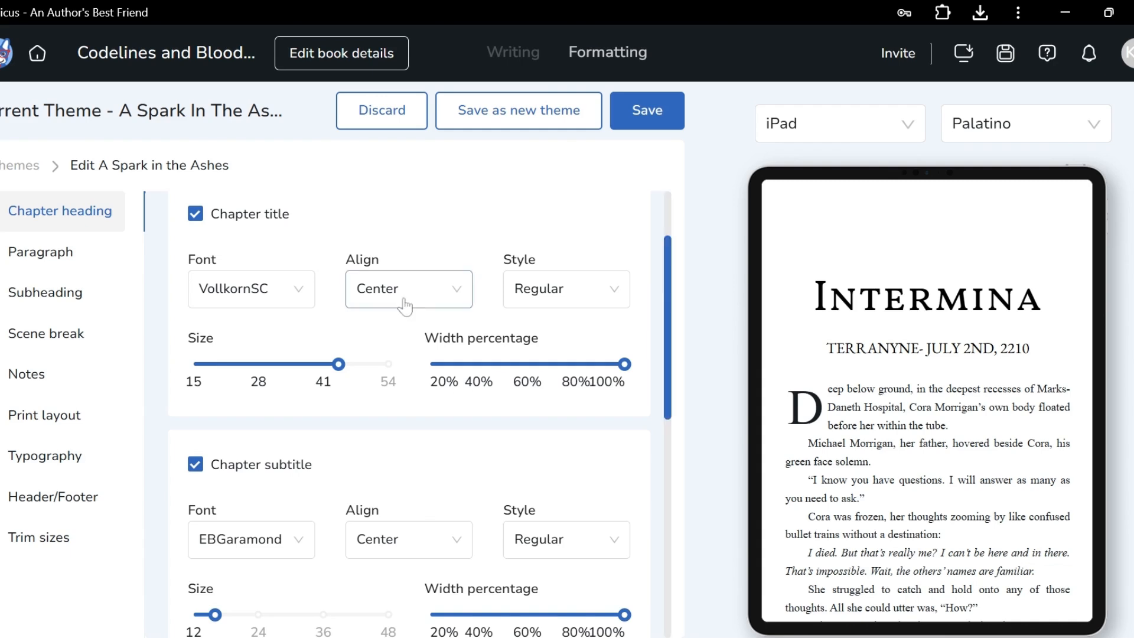
click(576, 289)
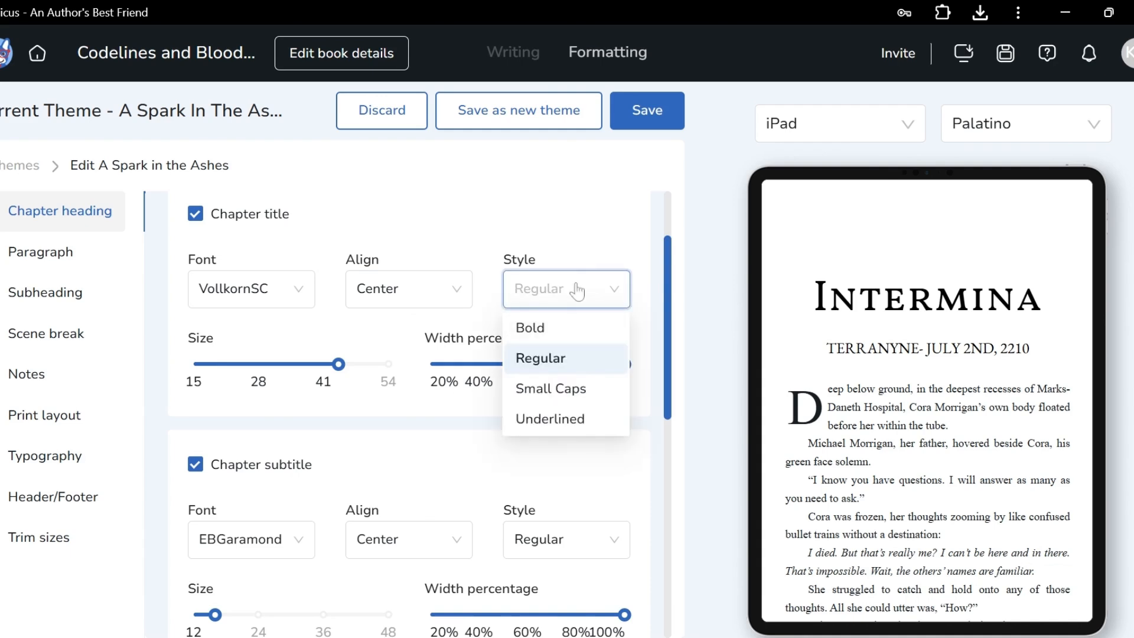
click(577, 290)
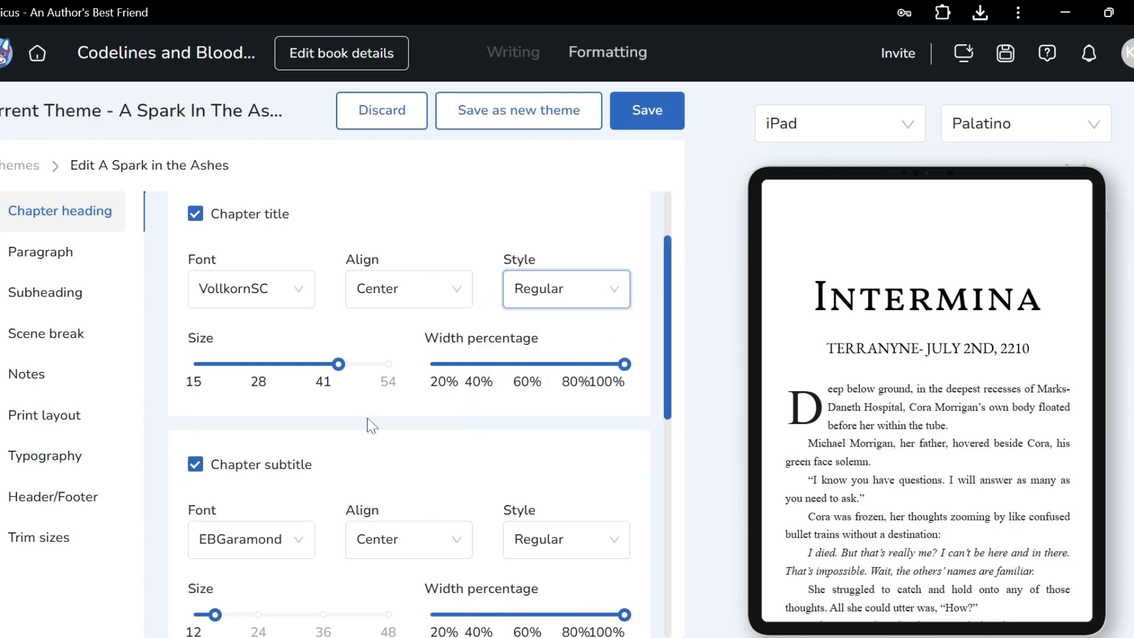
scroll(680, 486, down, 4)
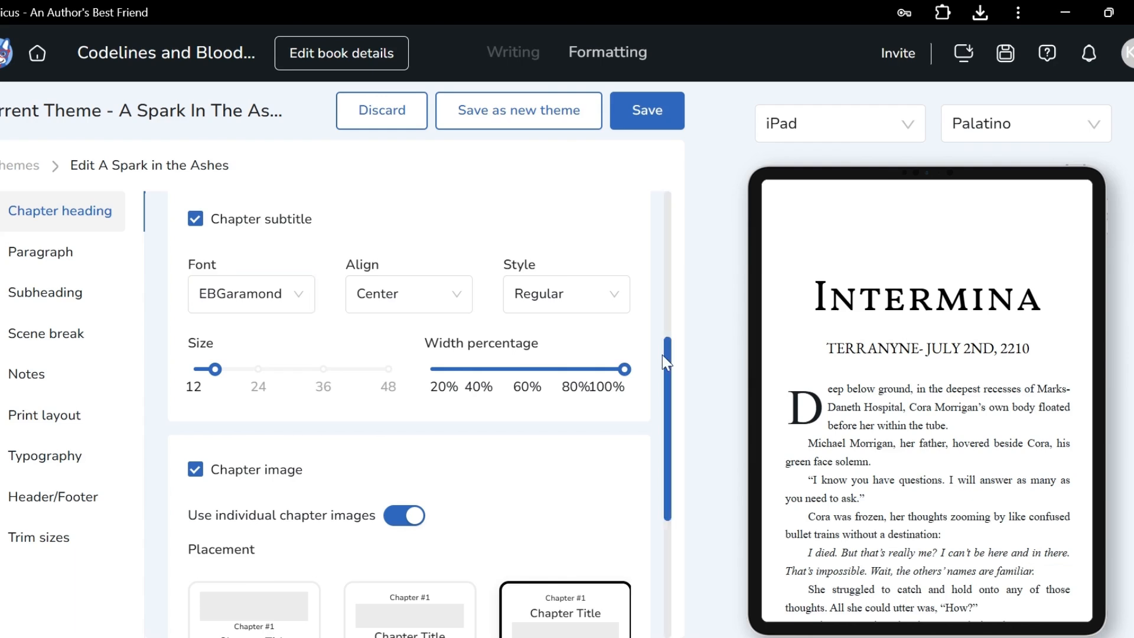
drag(670, 369, 679, 496)
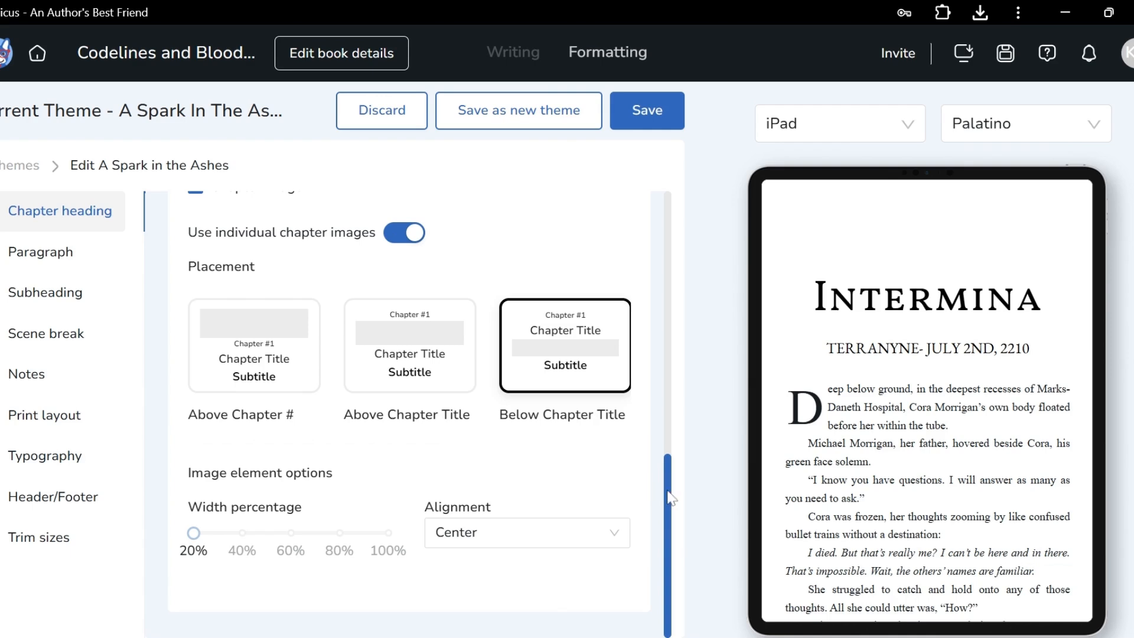
drag(670, 498, 727, 172)
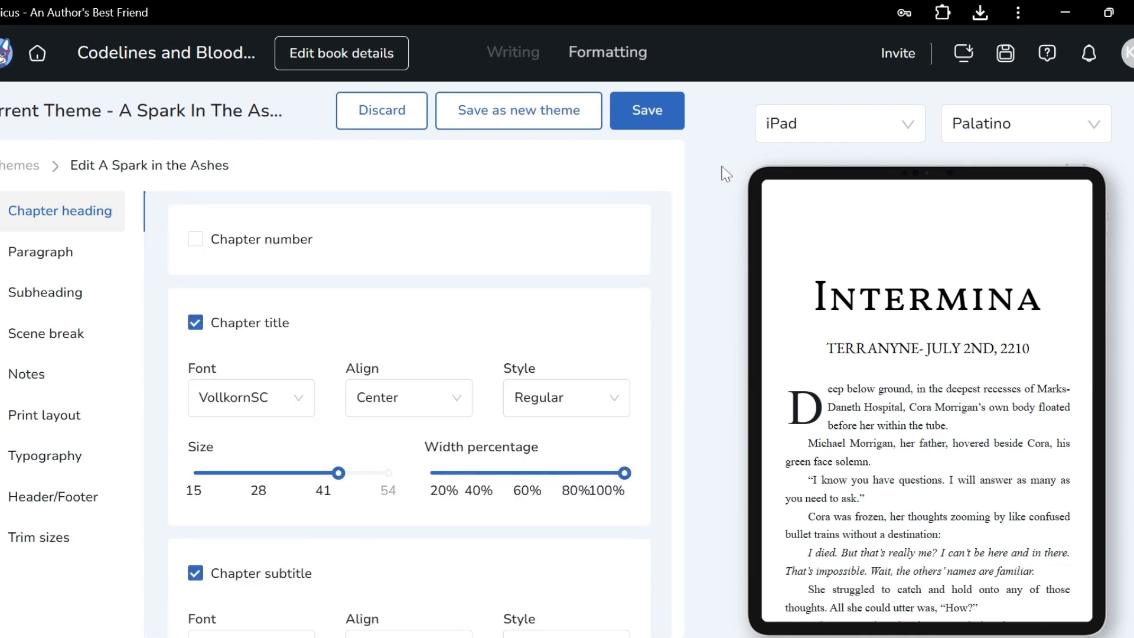
Try Spaced for the theme's subsequent paragraphs, and set them back to Indented.
click(45, 267)
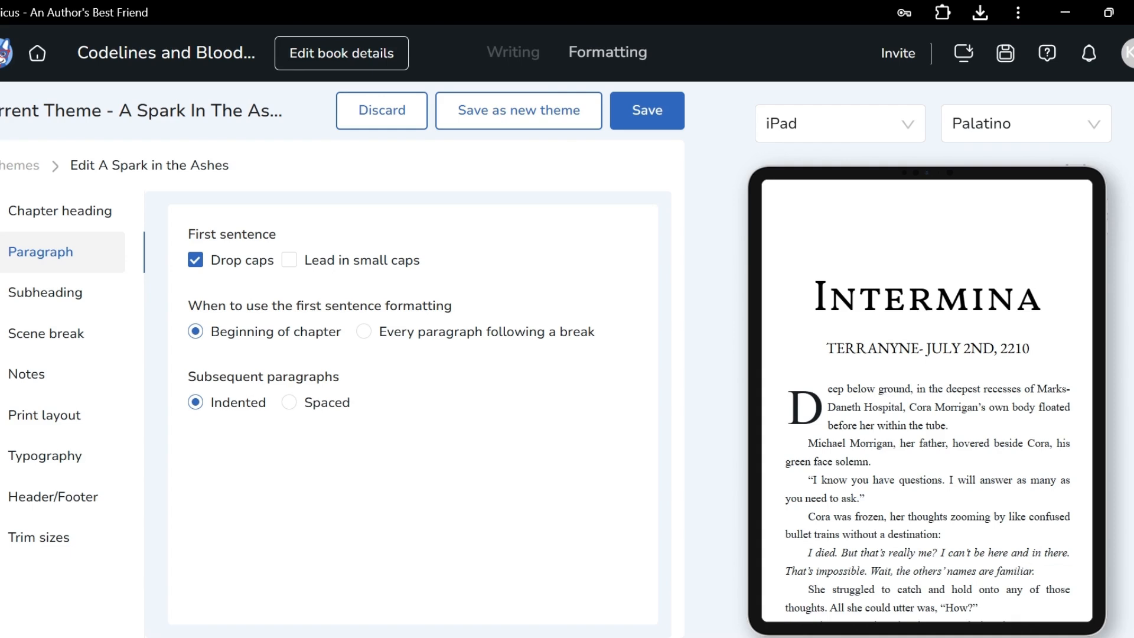
click(291, 404)
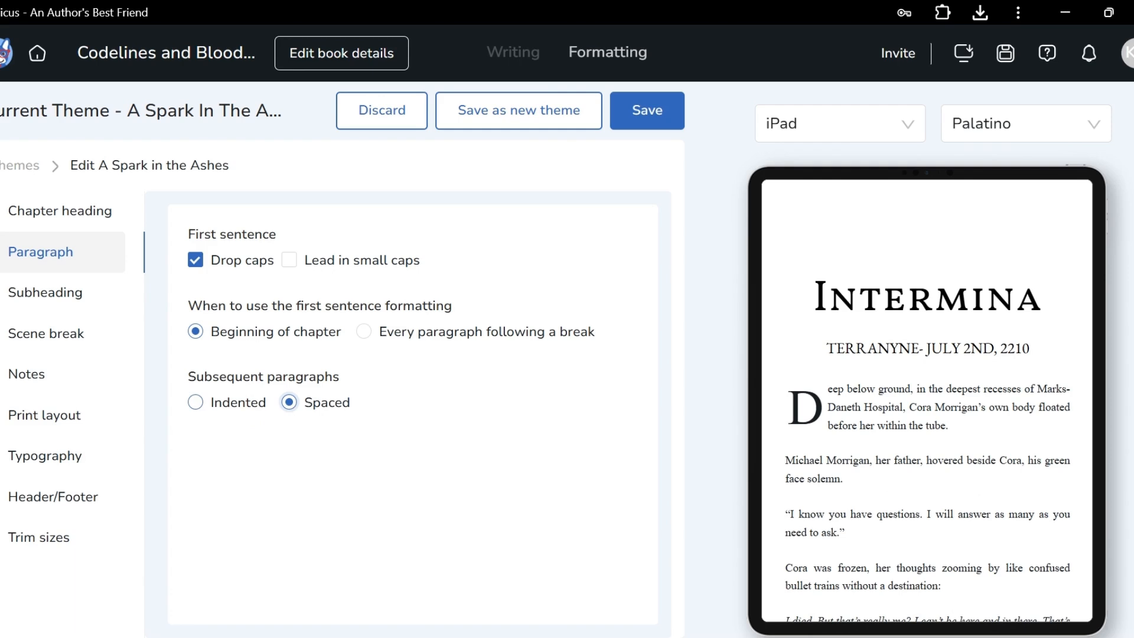
click(196, 402)
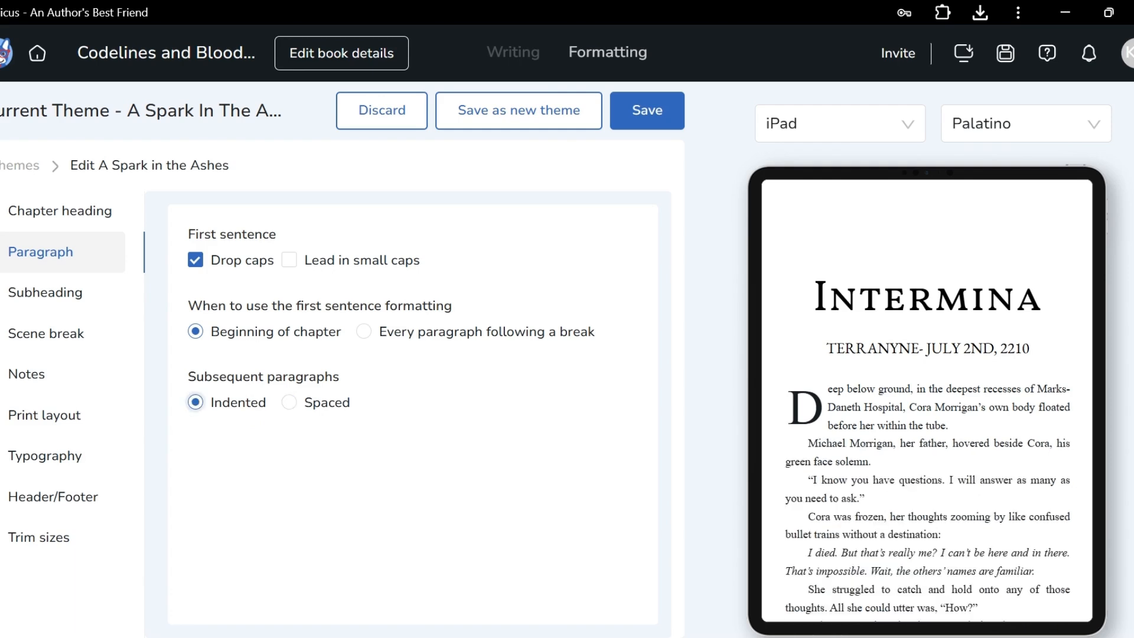
Switch the book preview from iPad to Print and view the whole Intermina page down to its page and chapter navigation.
click(850, 133)
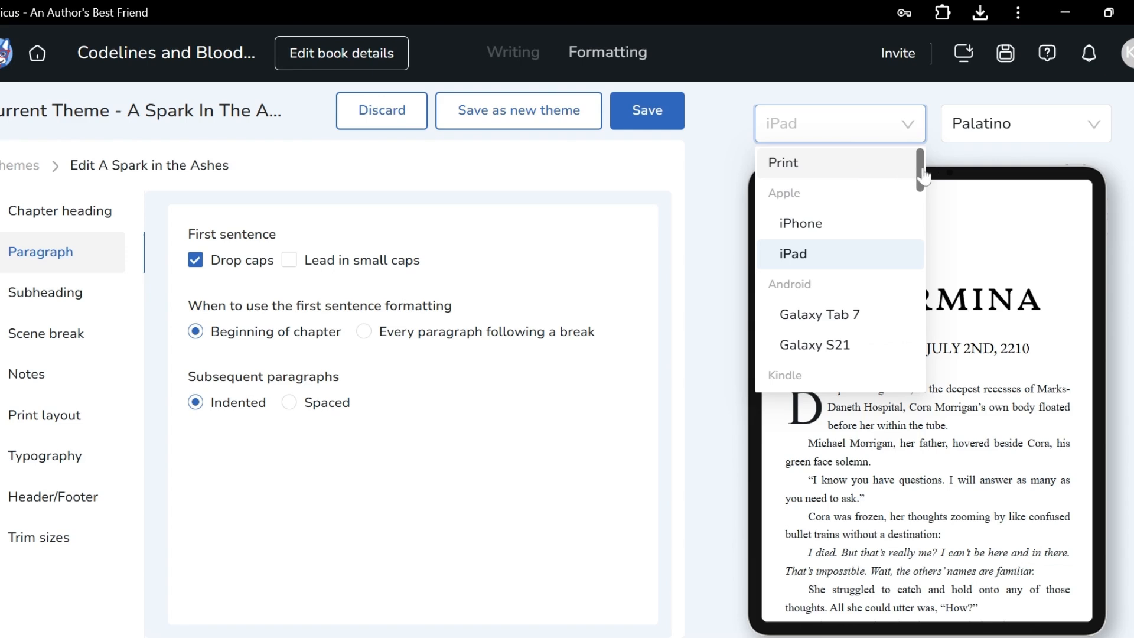
mouse_move(923, 176)
mouse_down()
mouse_move(923, 348)
mouse_move(936, 395)
mouse_move(928, 171)
mouse_up()
click(902, 170)
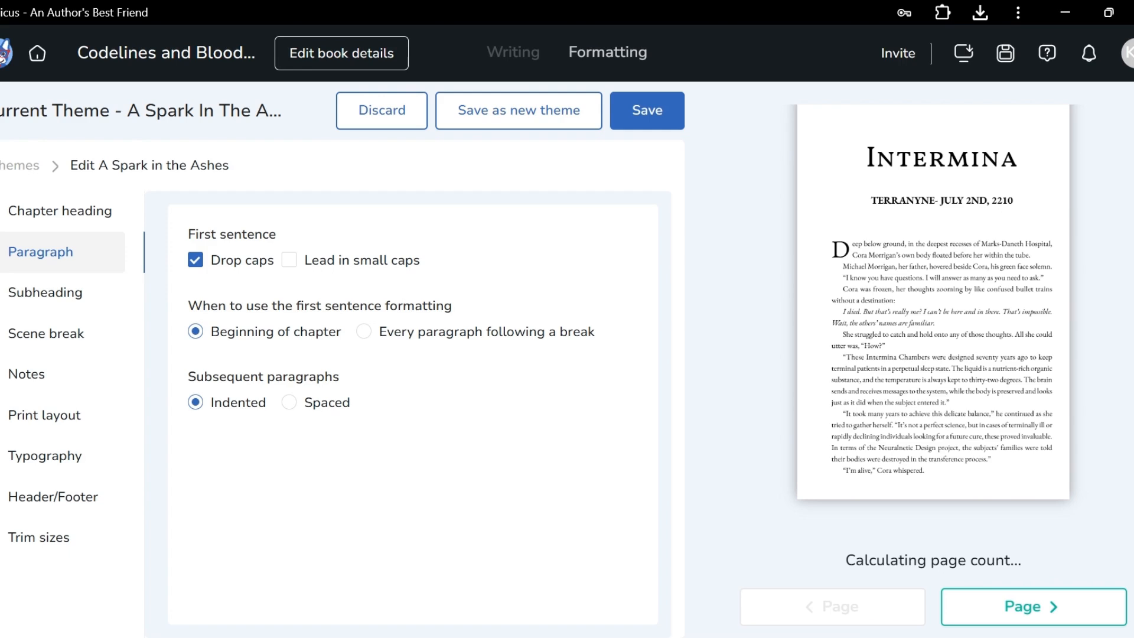
scroll(934, 367, down, 1)
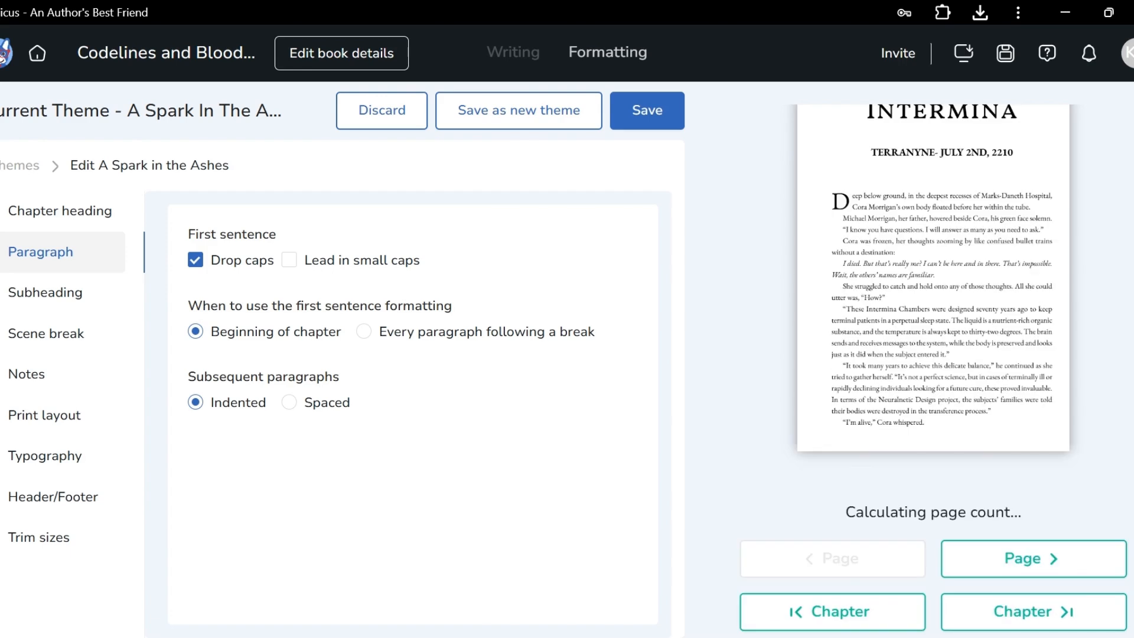
scroll(934, 370, down, 1)
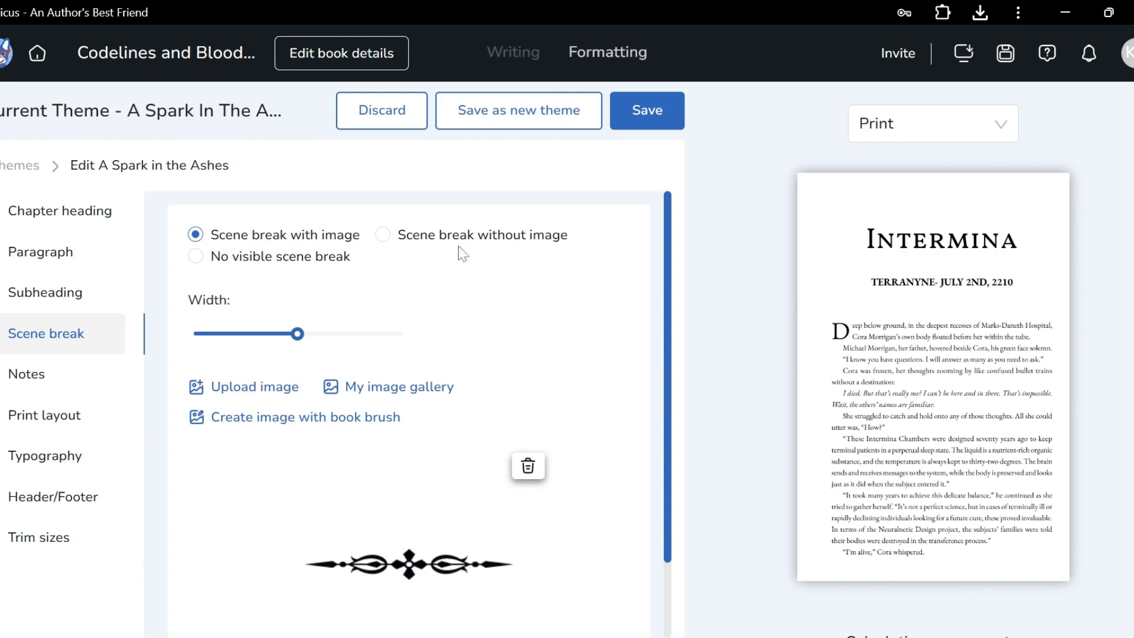
Return to the theme's chapter heading settings and save the A Spark in the Ashes theme.
click(66, 211)
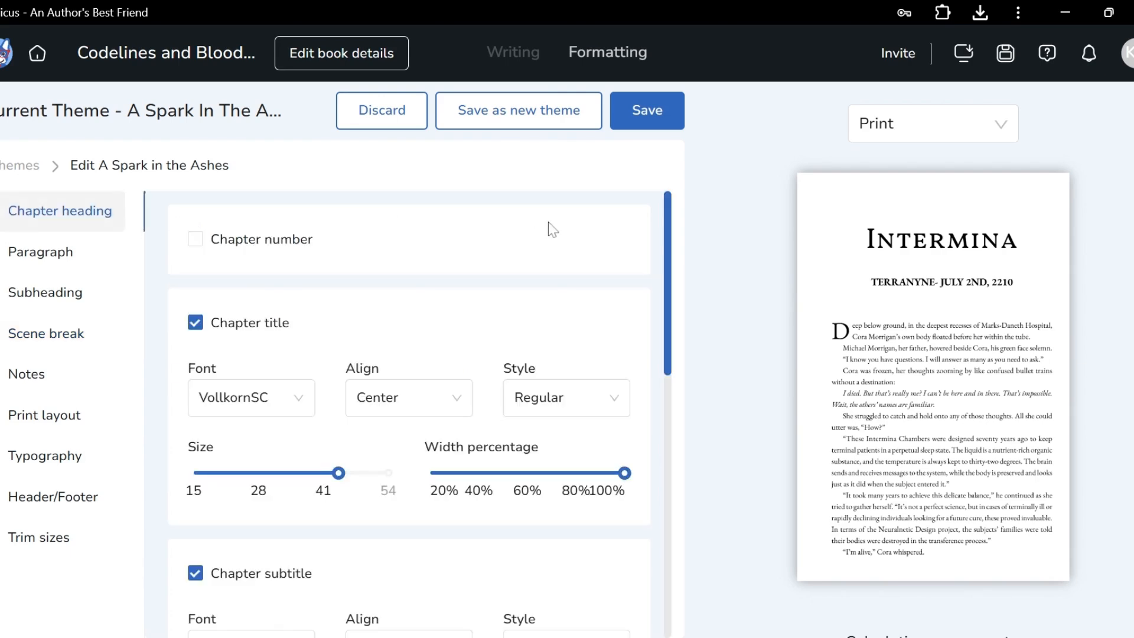
click(612, 126)
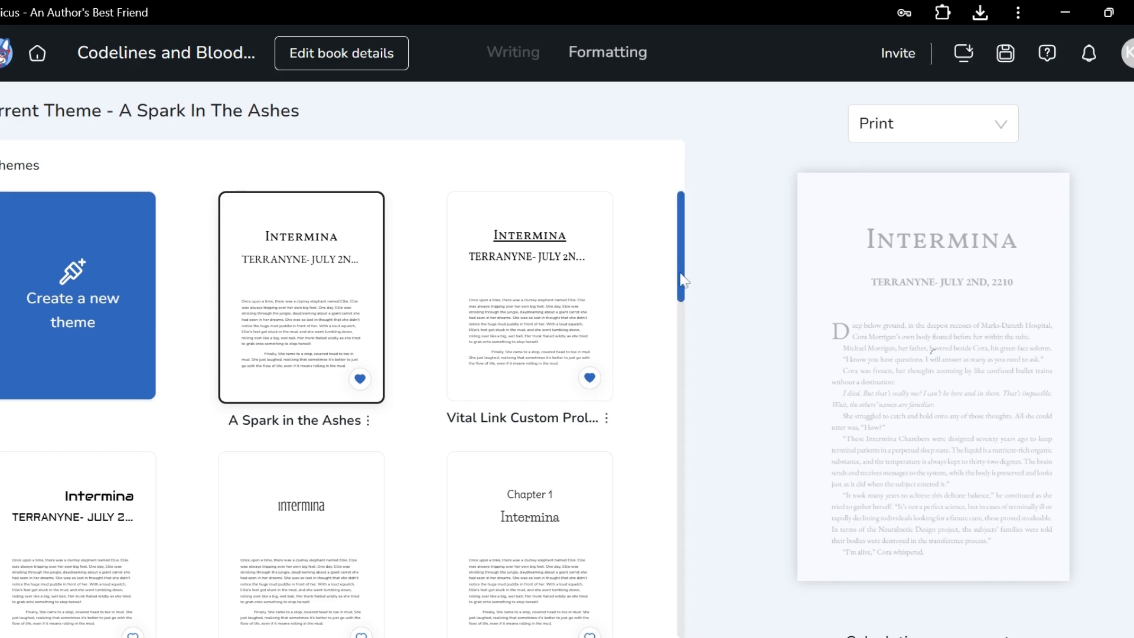
Browse the formatting themes gallery down to Penelope, Scarlett and Seraphina, and return to the home page.
scroll(685, 354, down, 7)
scroll(685, 413, down, 4)
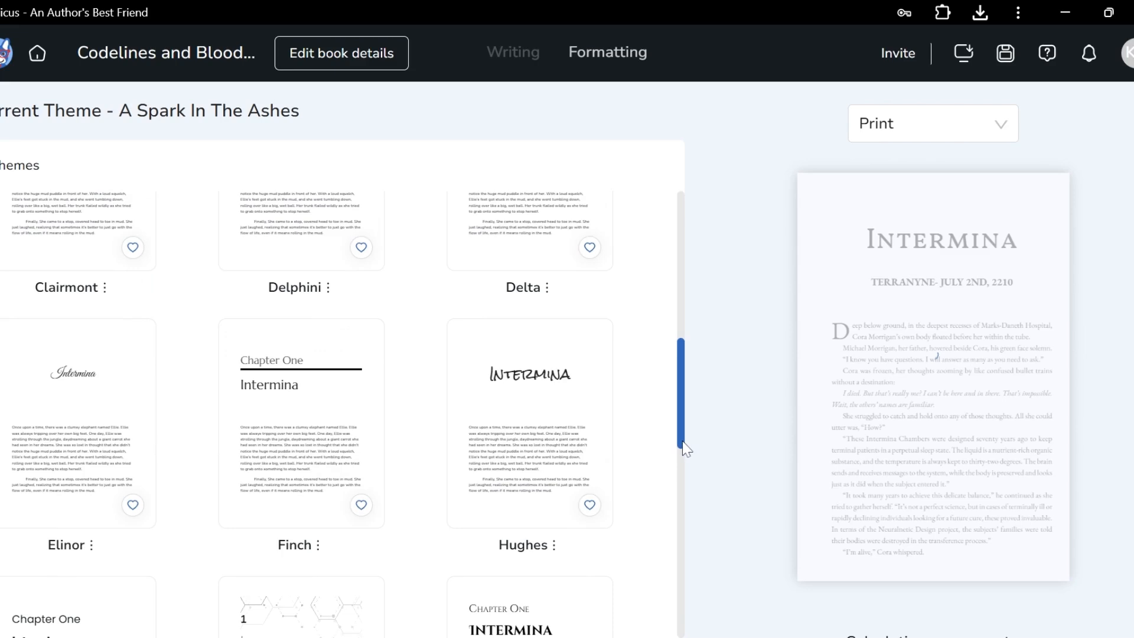
scroll(685, 448, down, 12)
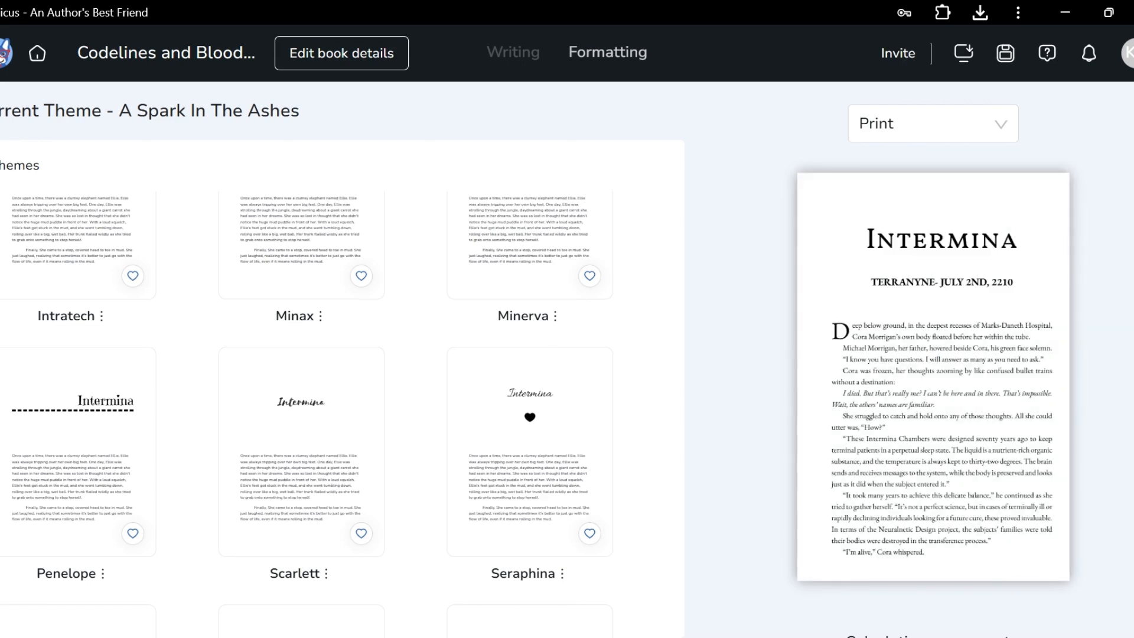
scroll(662, 147, up, 8)
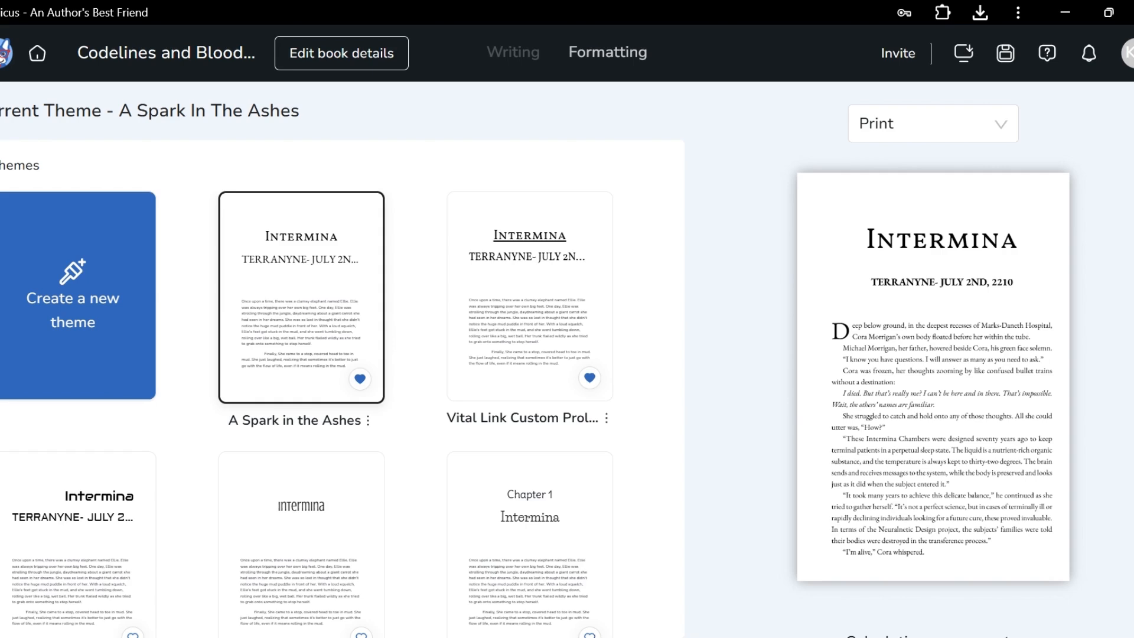
click(39, 57)
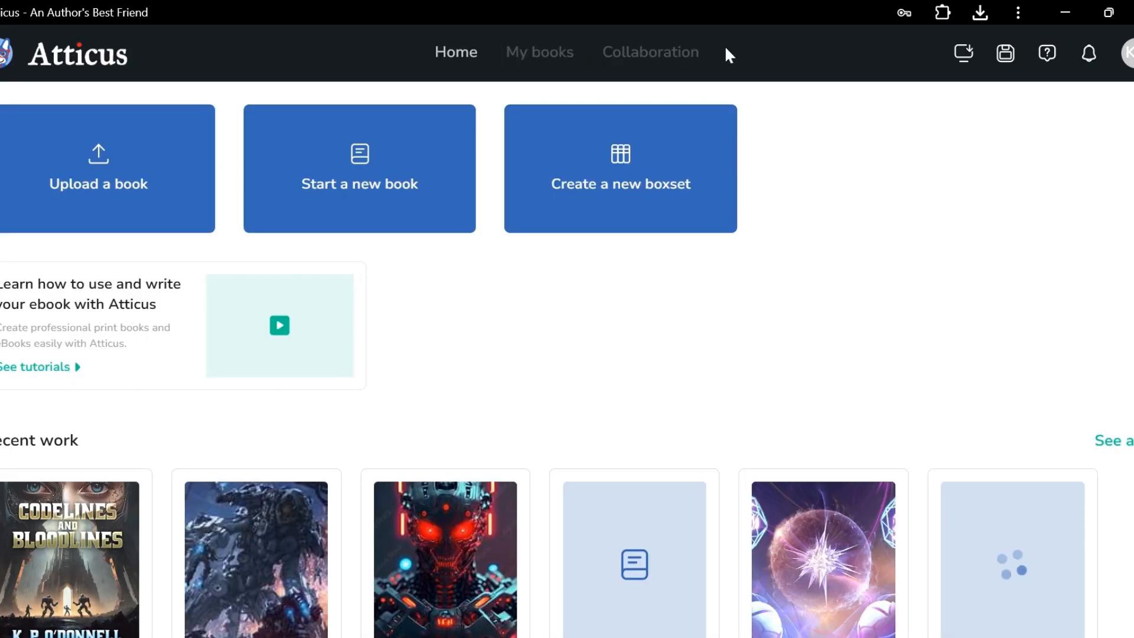